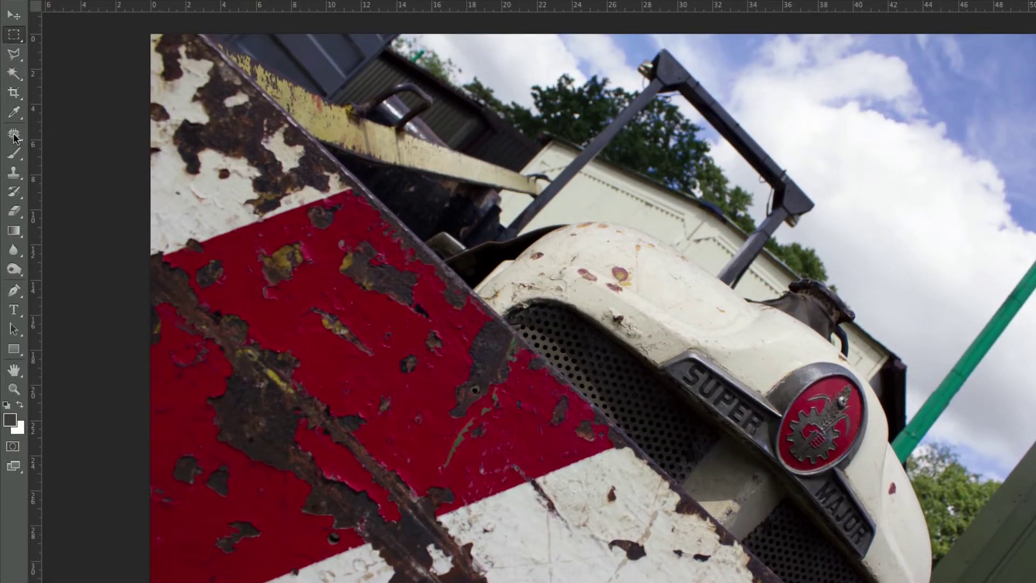
Remove the lowest rust chip from the red stripe with the Spot Healing Brush.
click(14, 135)
click(19, 139)
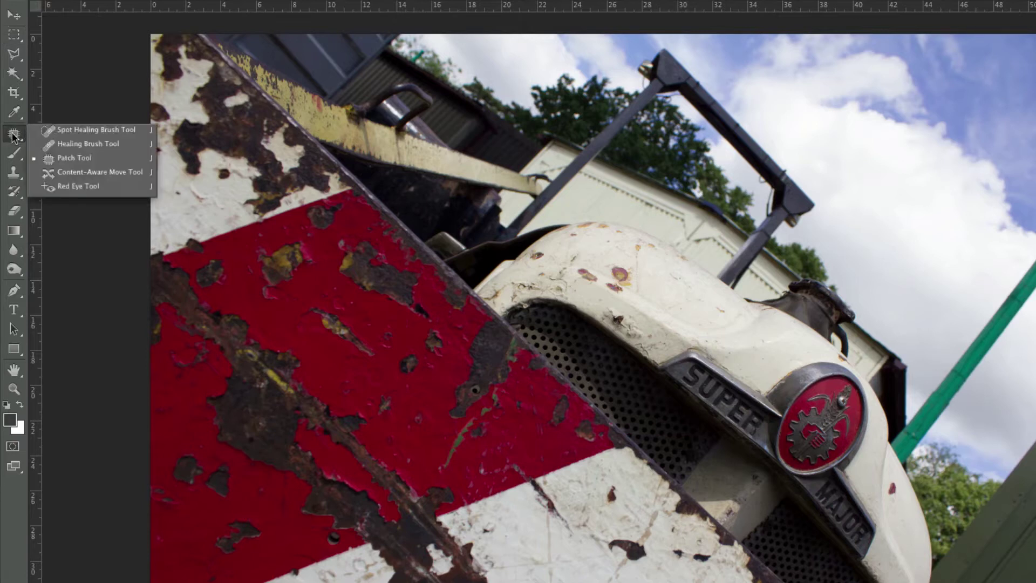
click(50, 129)
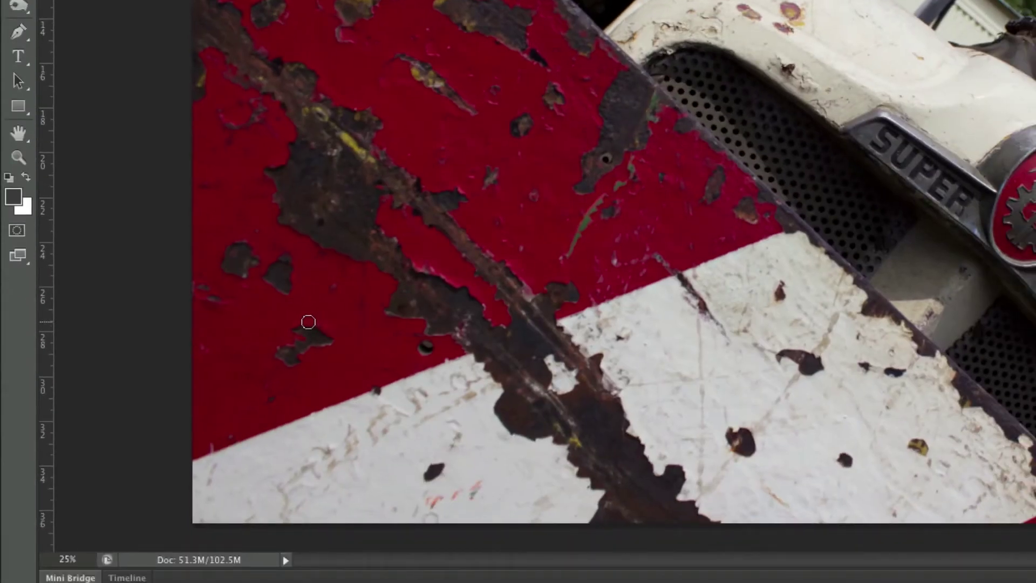
drag(300, 378, 320, 381)
mouse_move(313, 329)
mouse_down()
mouse_move(325, 340)
mouse_move(303, 335)
mouse_move(274, 353)
mouse_move(291, 365)
mouse_move(282, 351)
mouse_move(289, 361)
mouse_move(331, 337)
mouse_up()
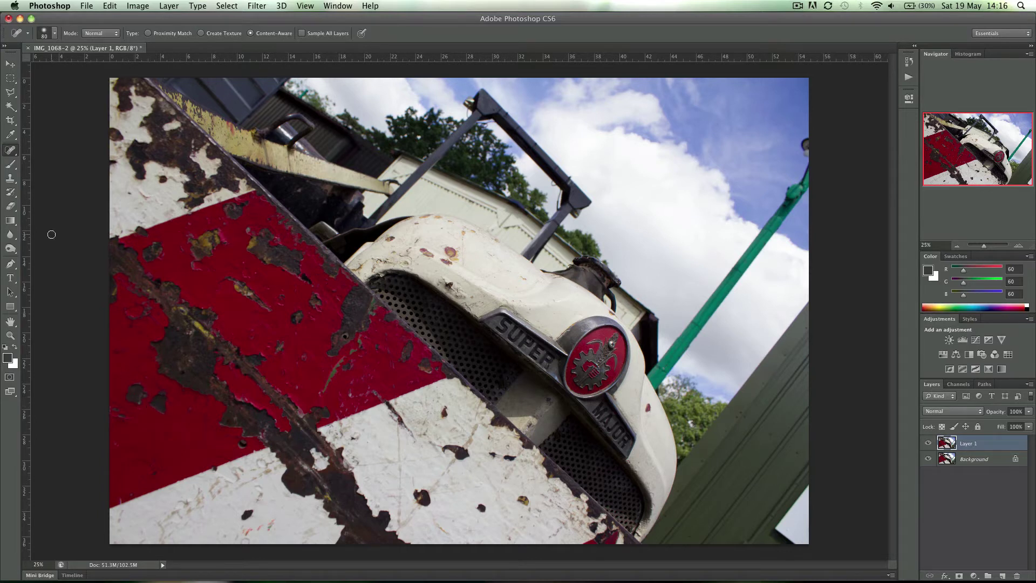
Outline the two neighbouring rust chips near the left edge of the red stripe with the Polygonal Lasso.
click(11, 94)
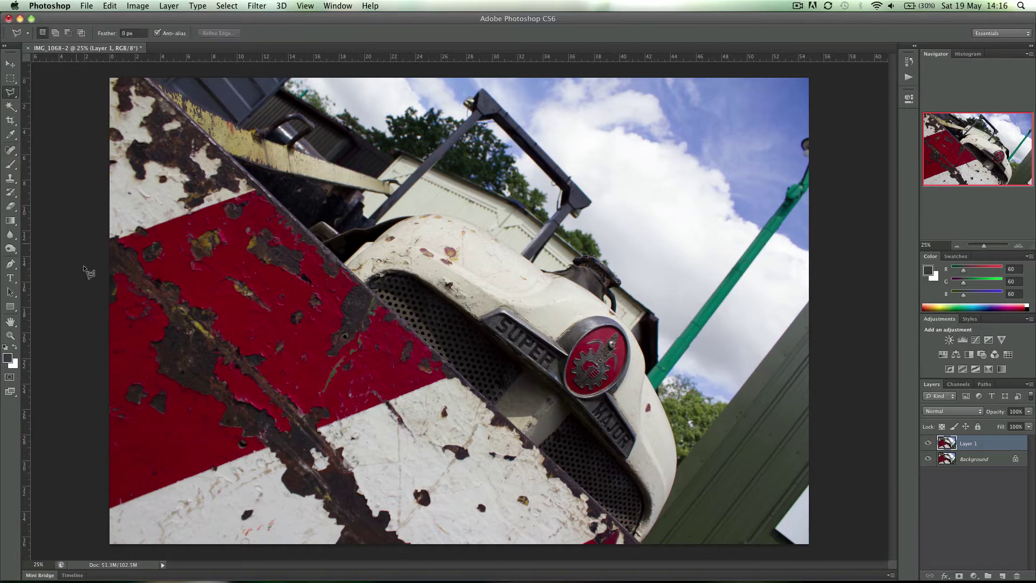
click(118, 398)
click(133, 409)
click(167, 419)
click(175, 404)
click(162, 389)
click(136, 381)
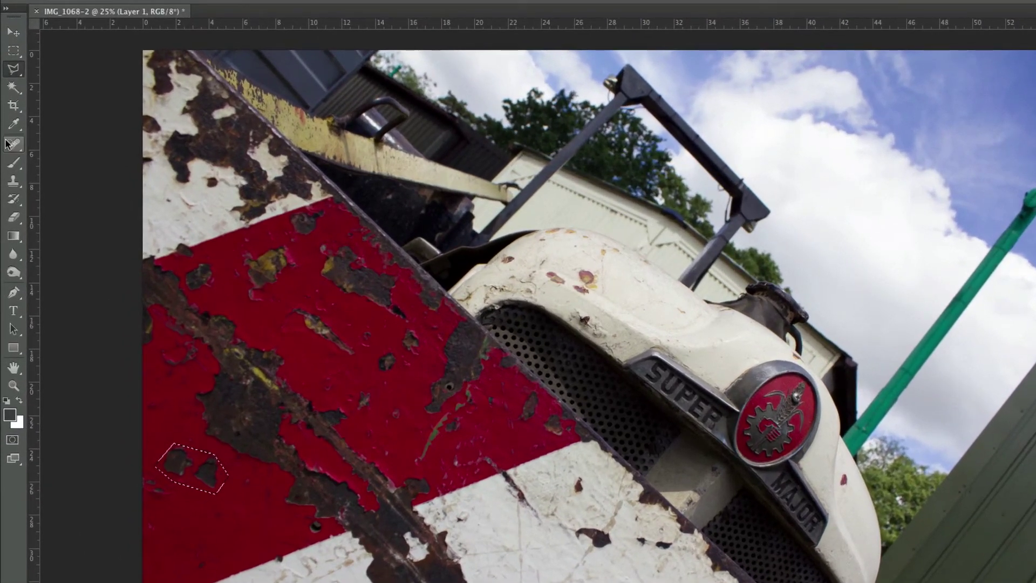
Relocate the two selected rust chips down and to the right within the red stripe using the Content-Aware Move Tool.
click(11, 145)
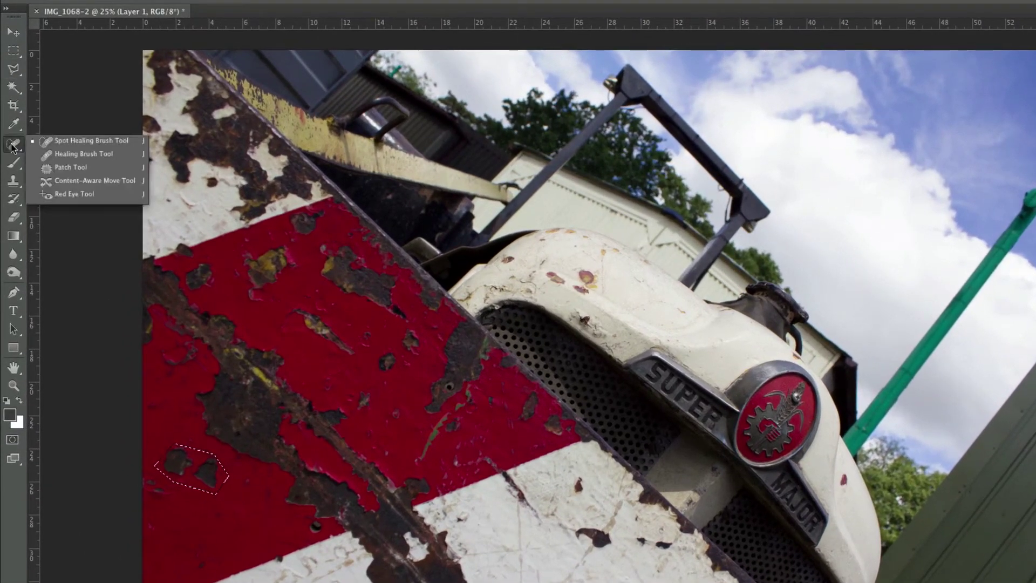
click(71, 182)
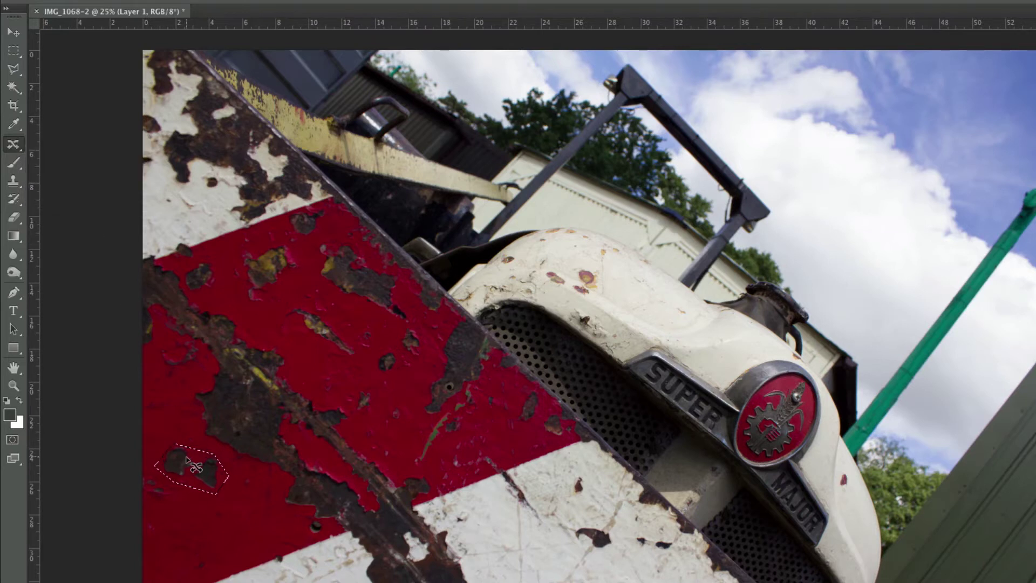
drag(187, 459, 254, 519)
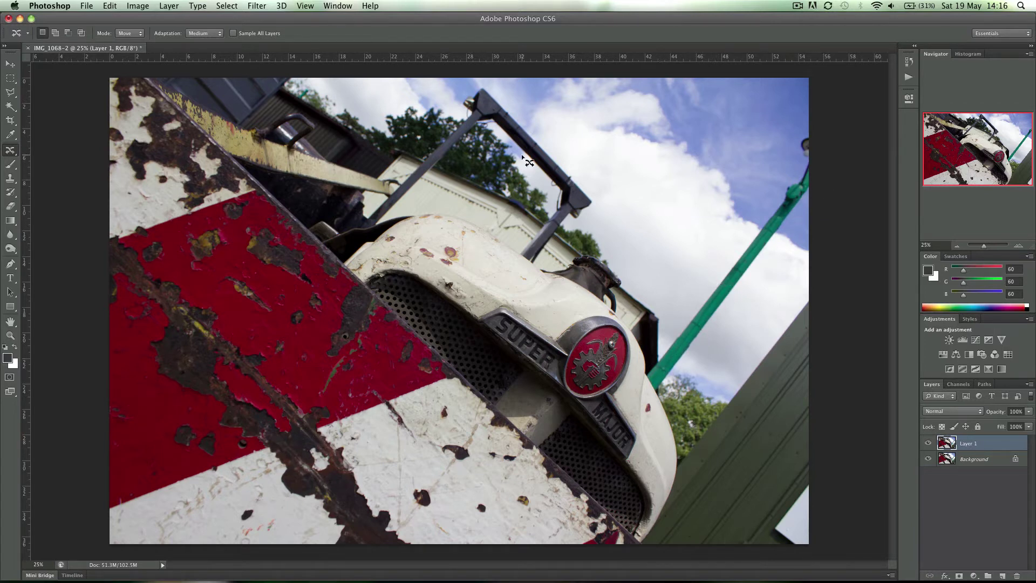
Outline the green pole and its tip against the sky with the Polygonal Lasso.
click(11, 94)
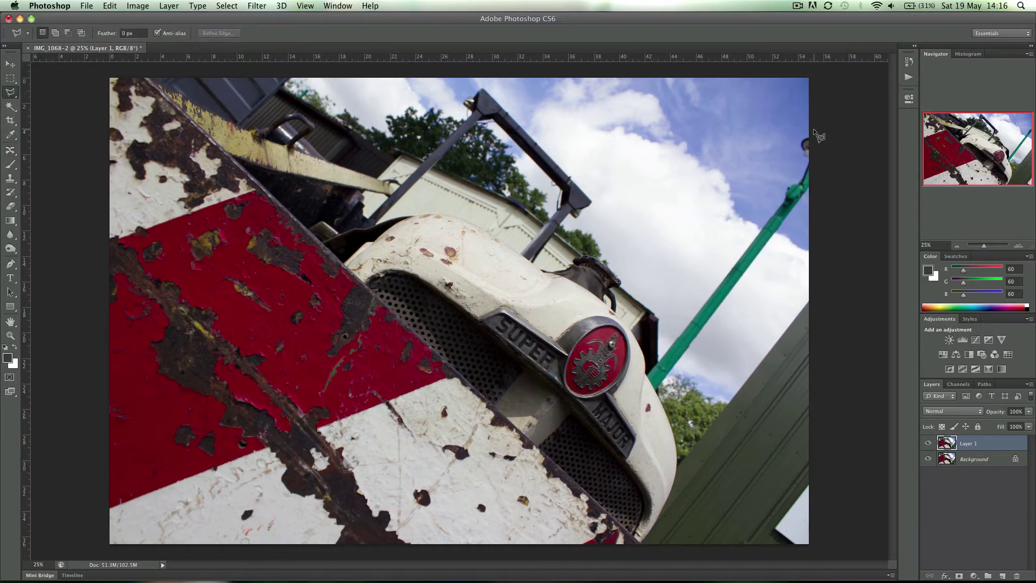
click(794, 139)
click(801, 163)
click(658, 359)
click(821, 176)
click(814, 131)
Replace the selected green pole with a Content-Aware fill and clear the selection.
click(111, 6)
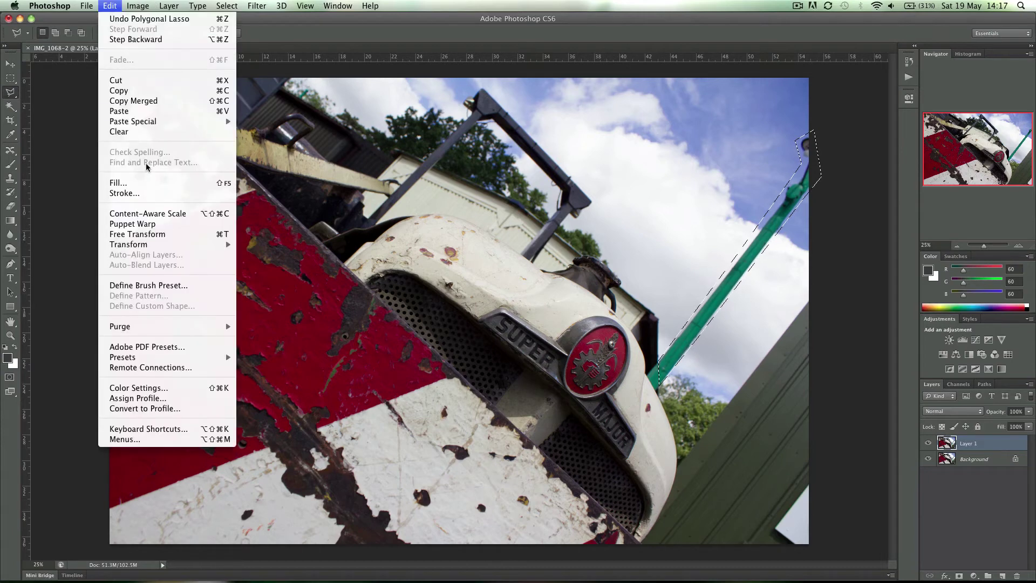
click(148, 183)
click(392, 195)
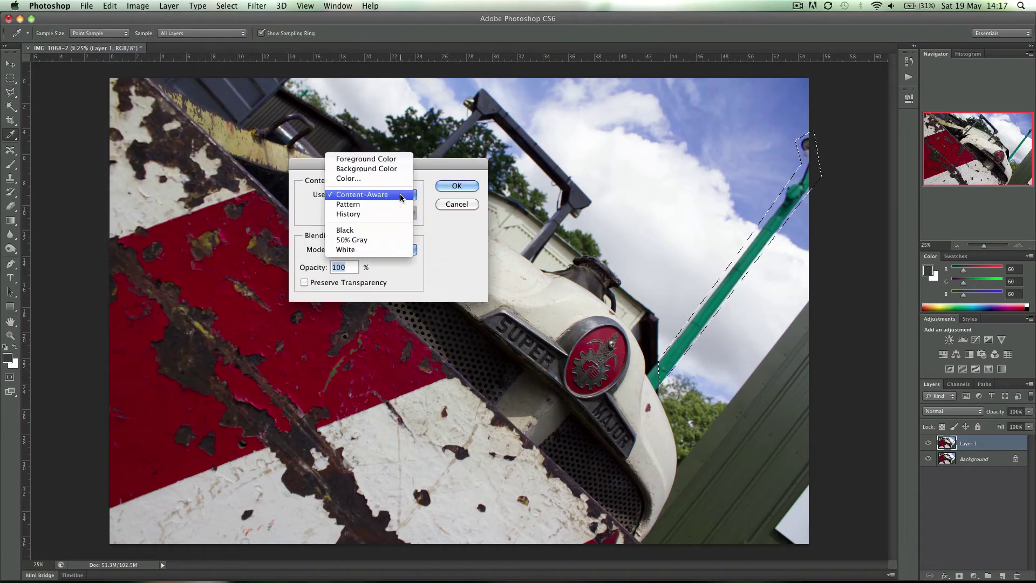
click(392, 195)
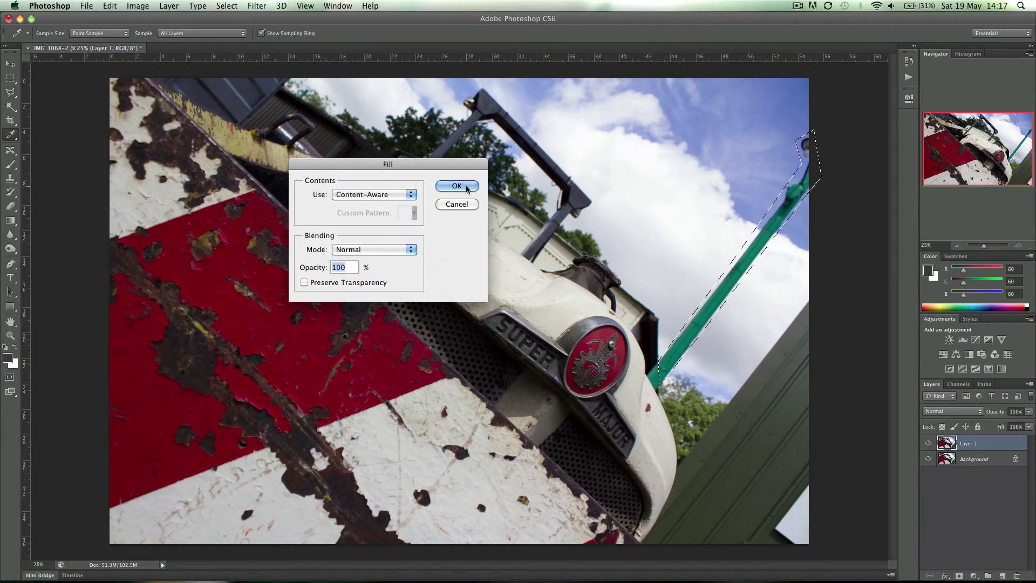
click(457, 185)
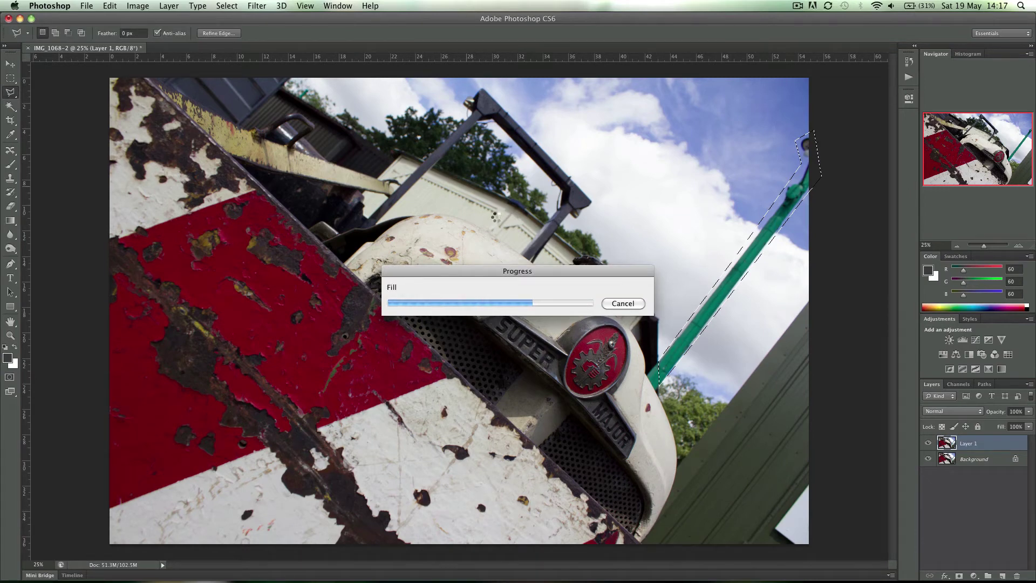
key(super+d)
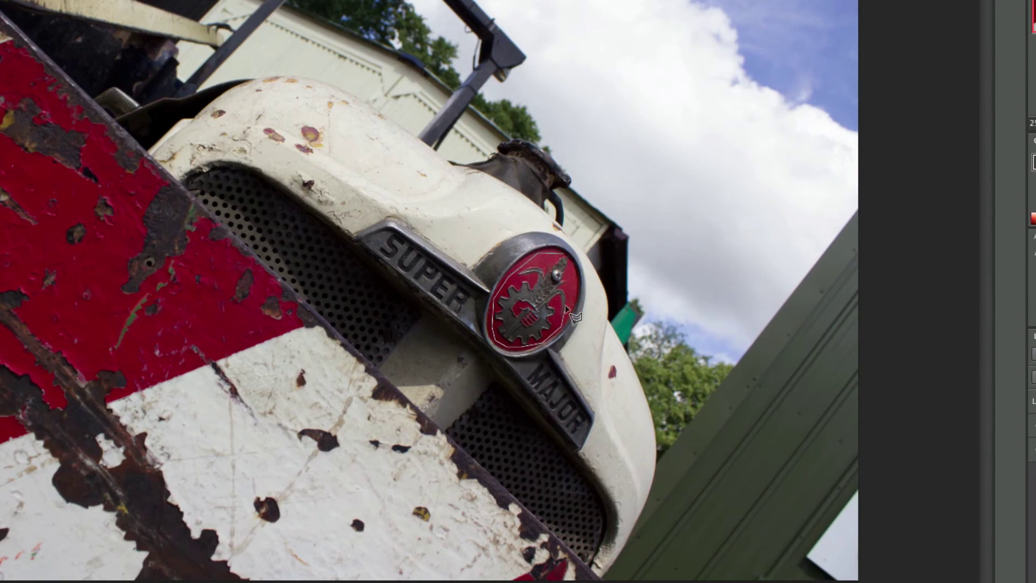
Select the red face of the round badge and try a Content-Aware fill on its emblem.
click(563, 252)
key(shift+BackSpace)
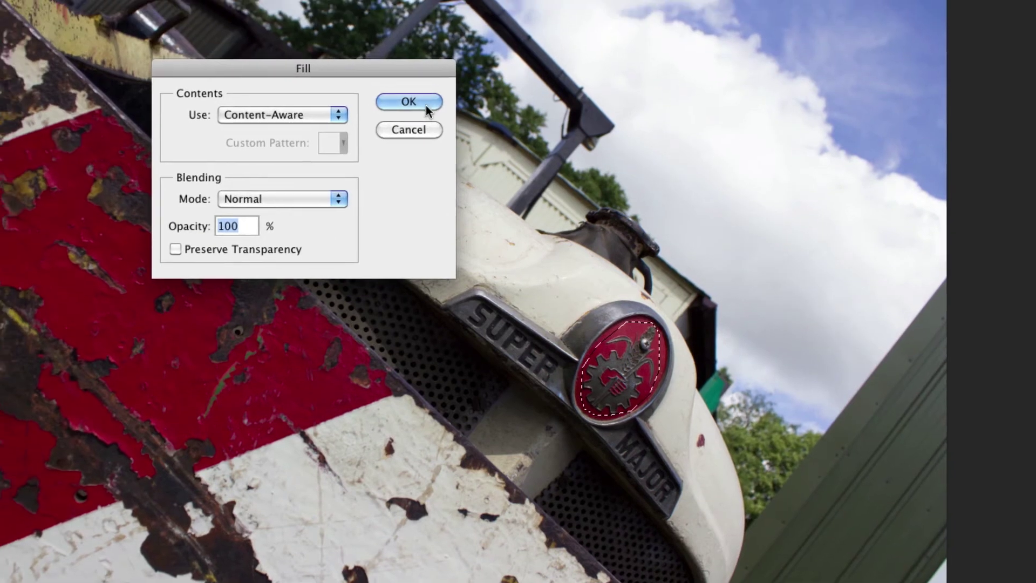
click(318, 32)
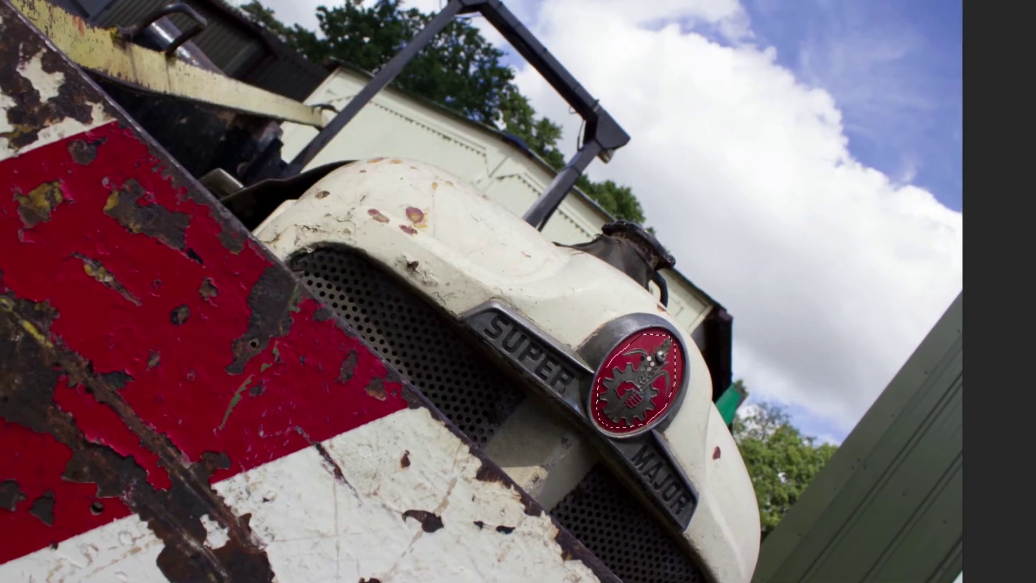
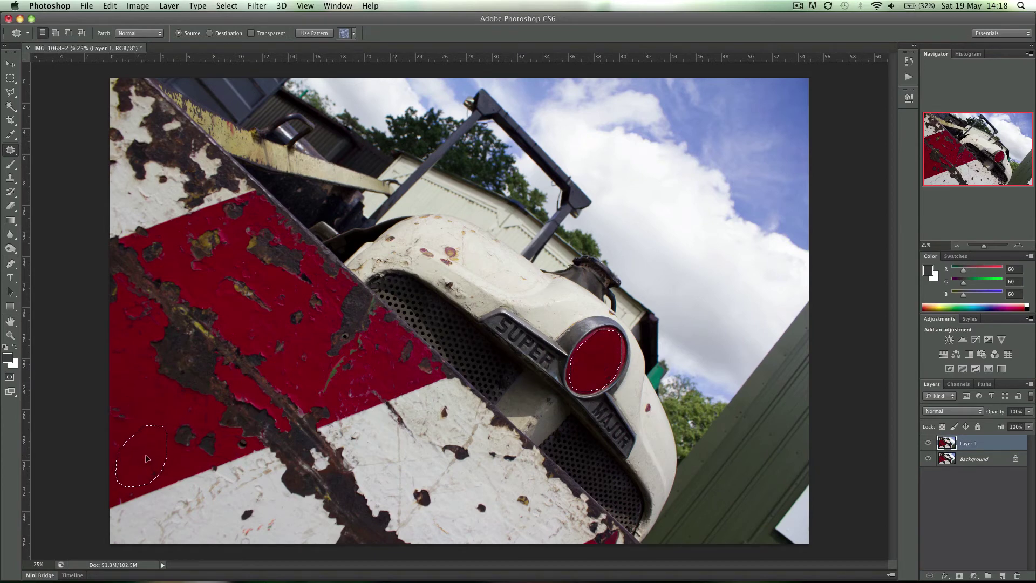
Patch the selected badge emblem with plain red paint from the stripe's lower-left area and clear the selection.
drag(146, 459, 146, 458)
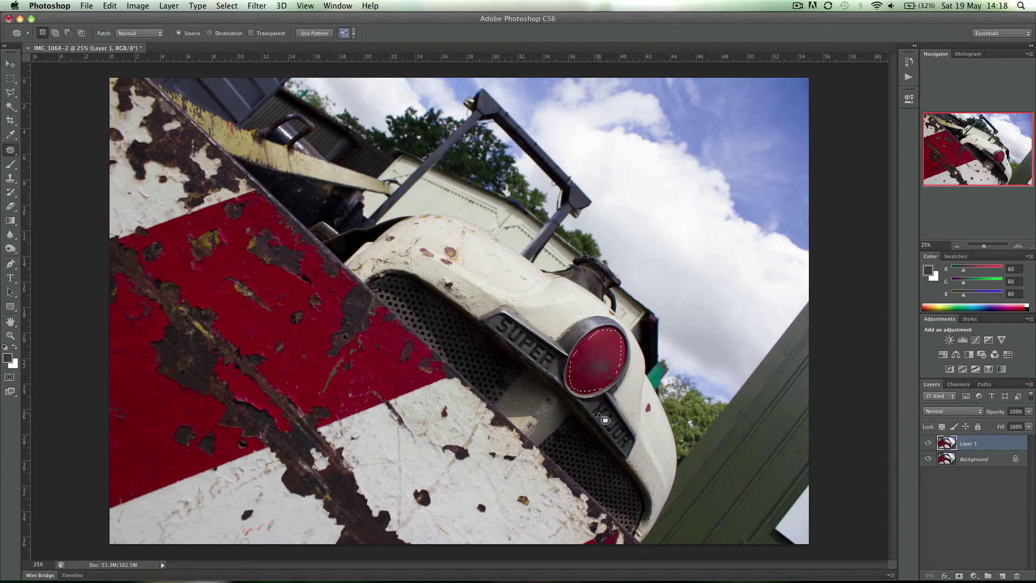
key(super+d)
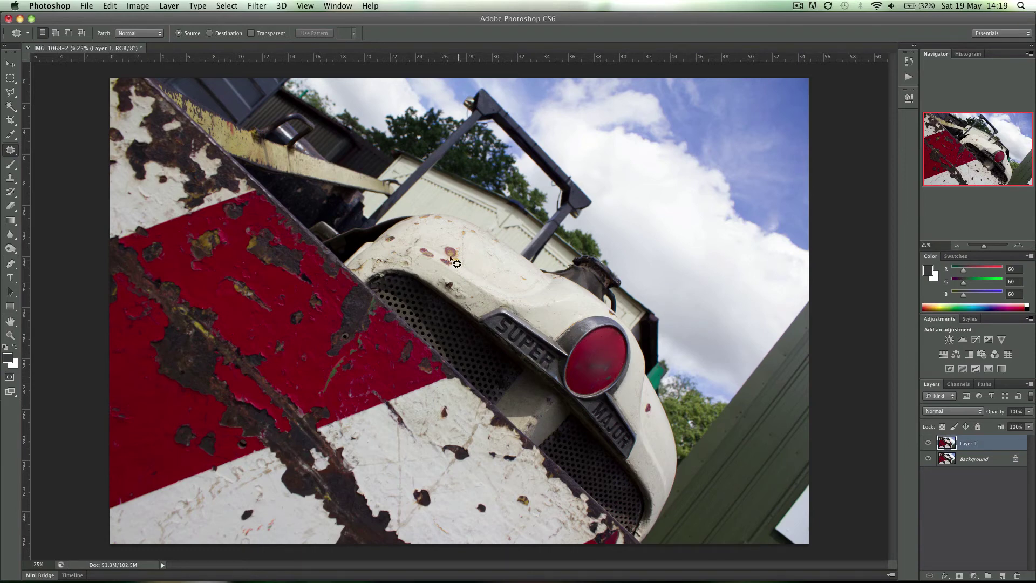
Select the leftover green pole stub beside the dark roof edge, patch it with nearby background, and clear the selection.
click(10, 93)
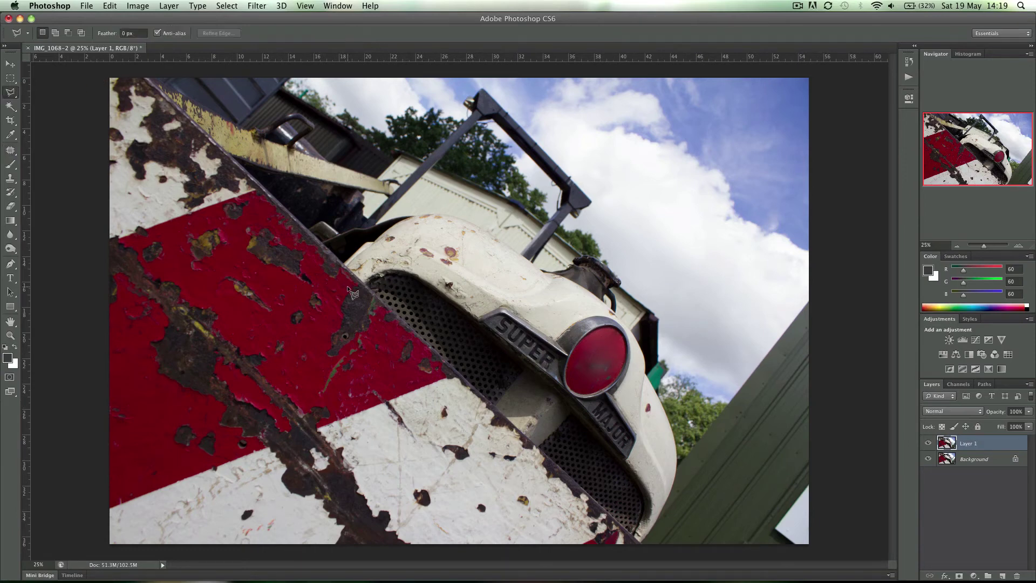
click(658, 359)
click(659, 360)
key(j)
drag(665, 388, 658, 348)
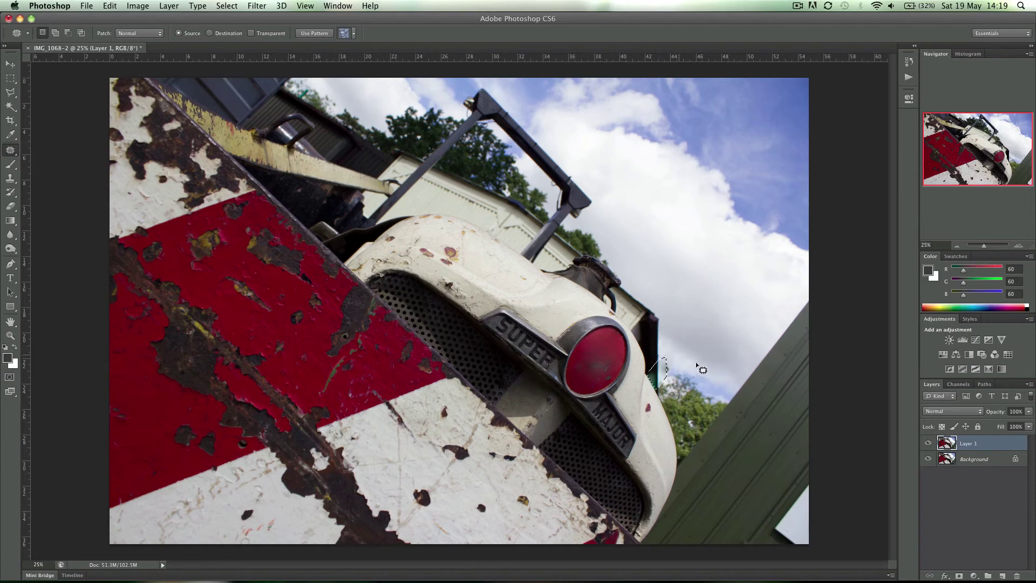
key(super+d)
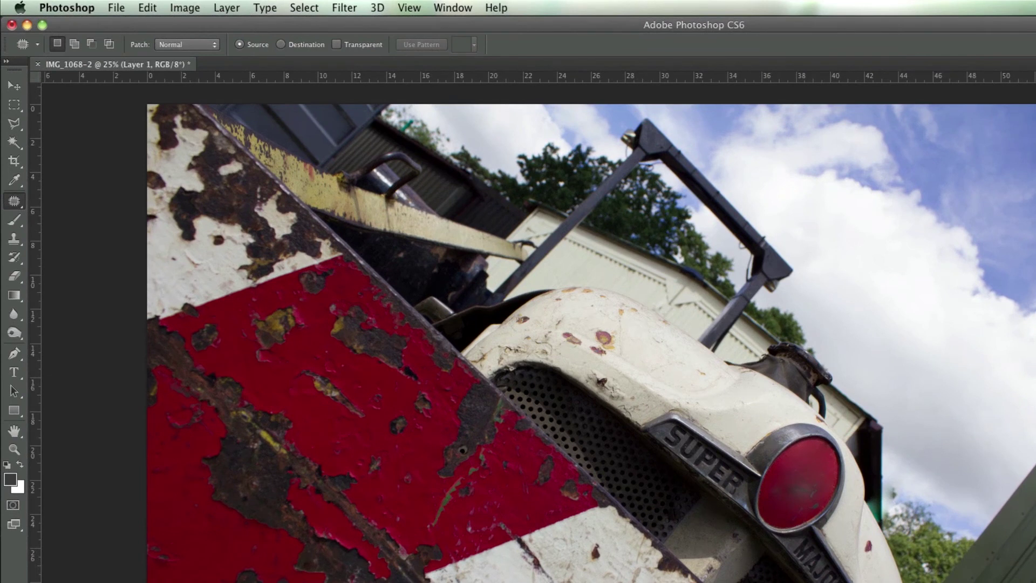
Switch to the Spot Healing Brush Tool and look over the other healing and patching tools in its group.
click(15, 203)
click(41, 201)
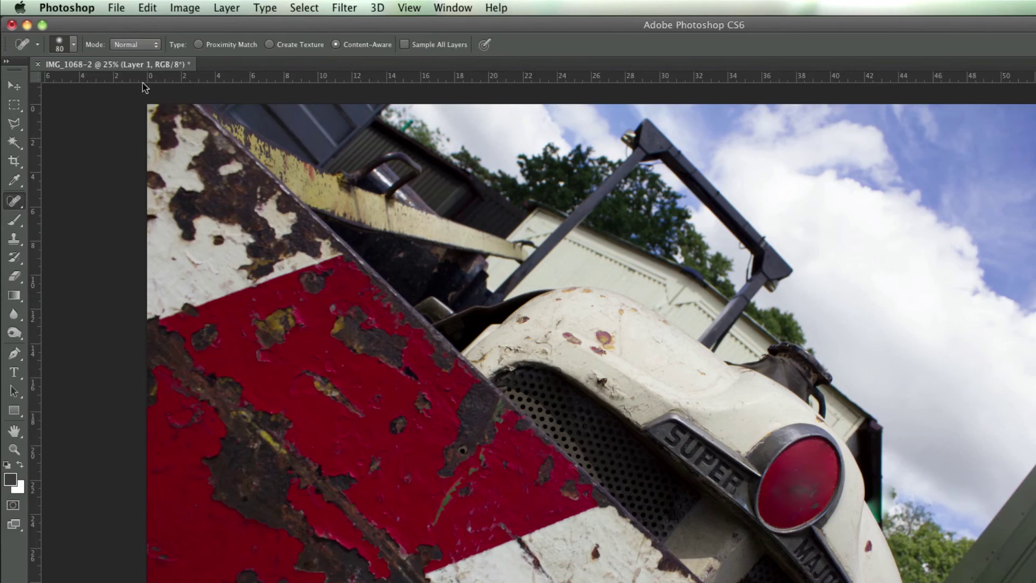
right_click(14, 204)
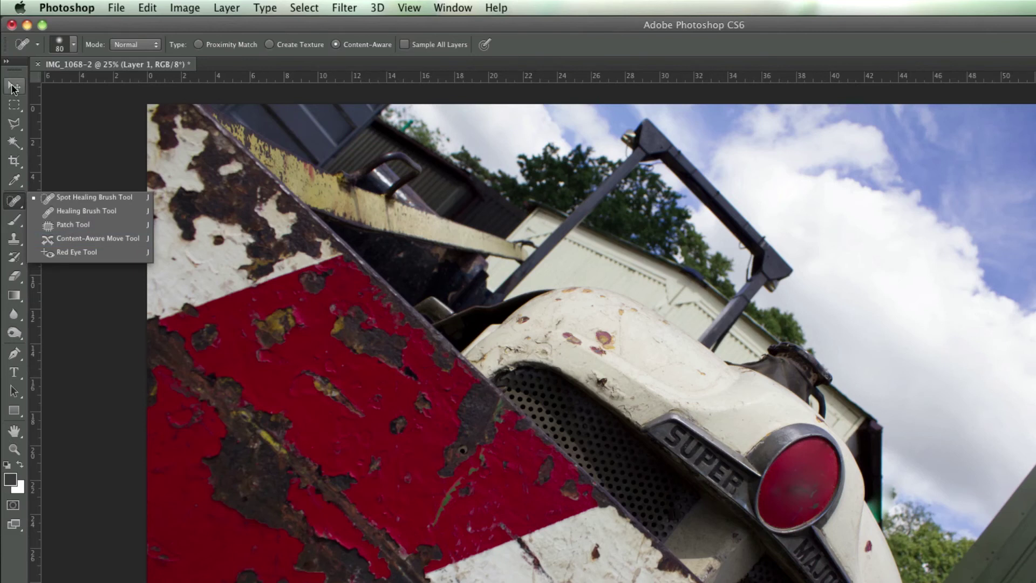
key(Escape)
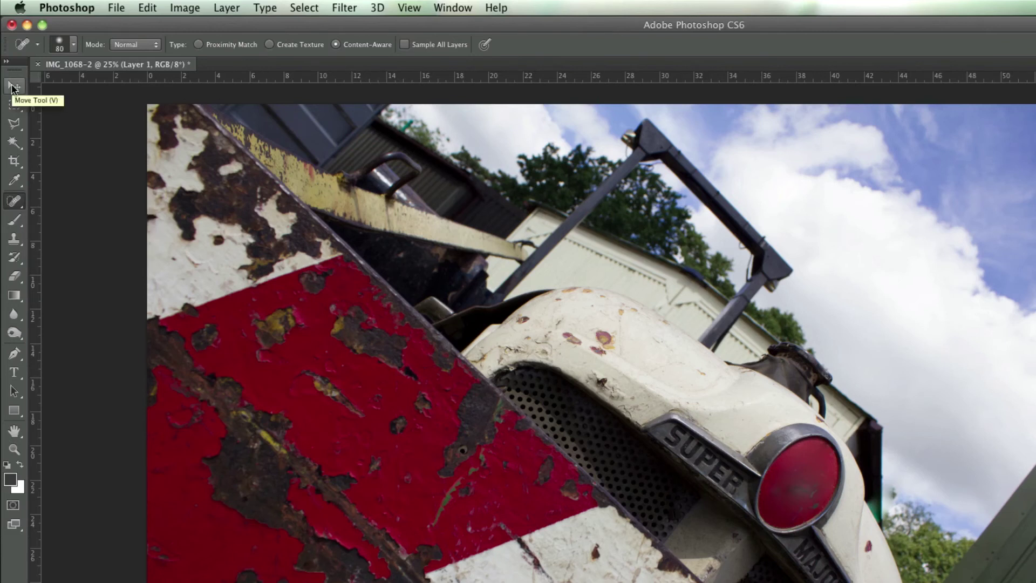